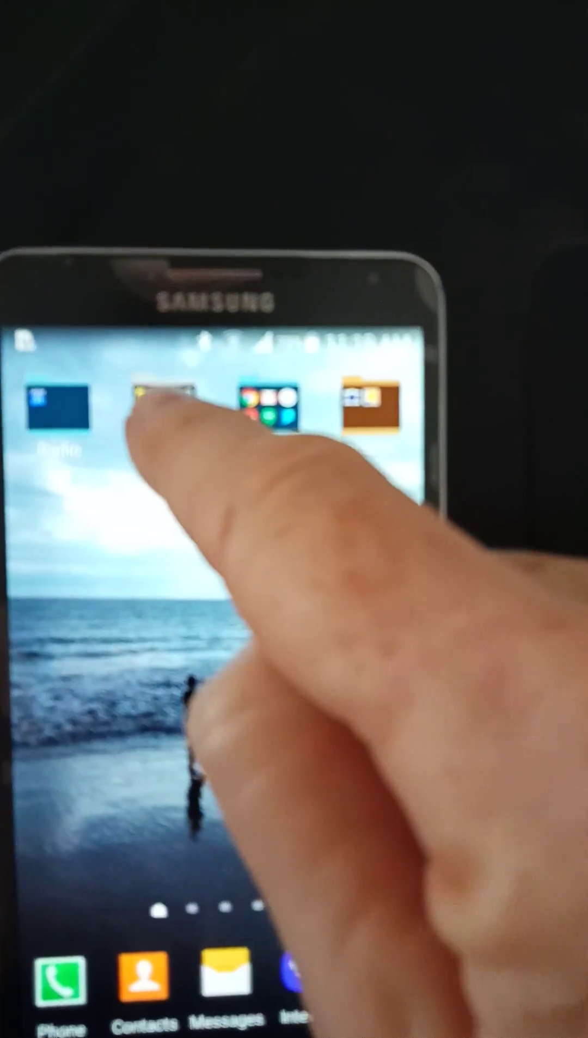
Open the home-screen Samsung folder containing Calculator, Downloads and S Voice.
click(166, 398)
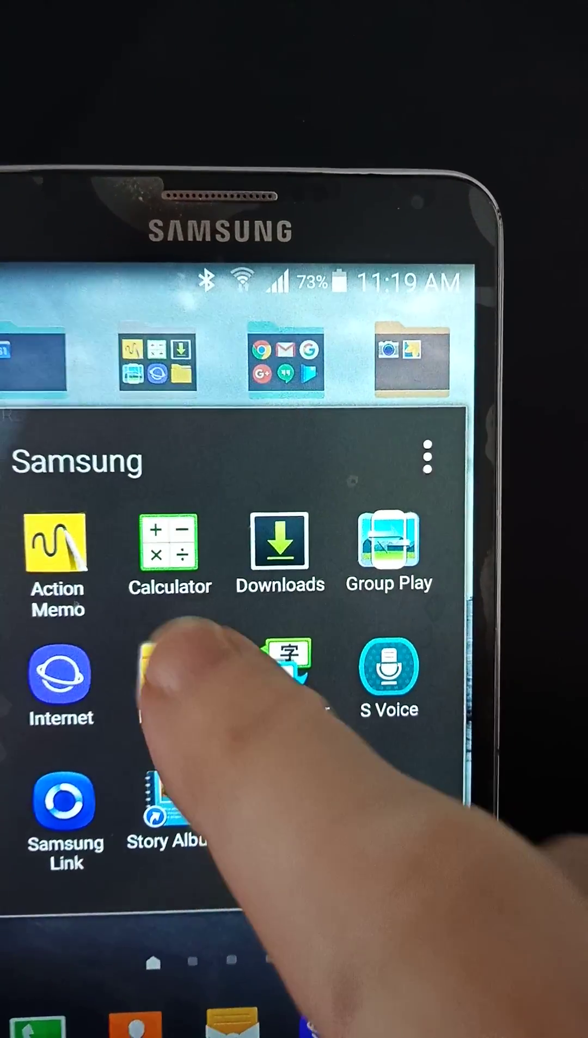
Launch My Files and browse all files in internal storage.
click(175, 674)
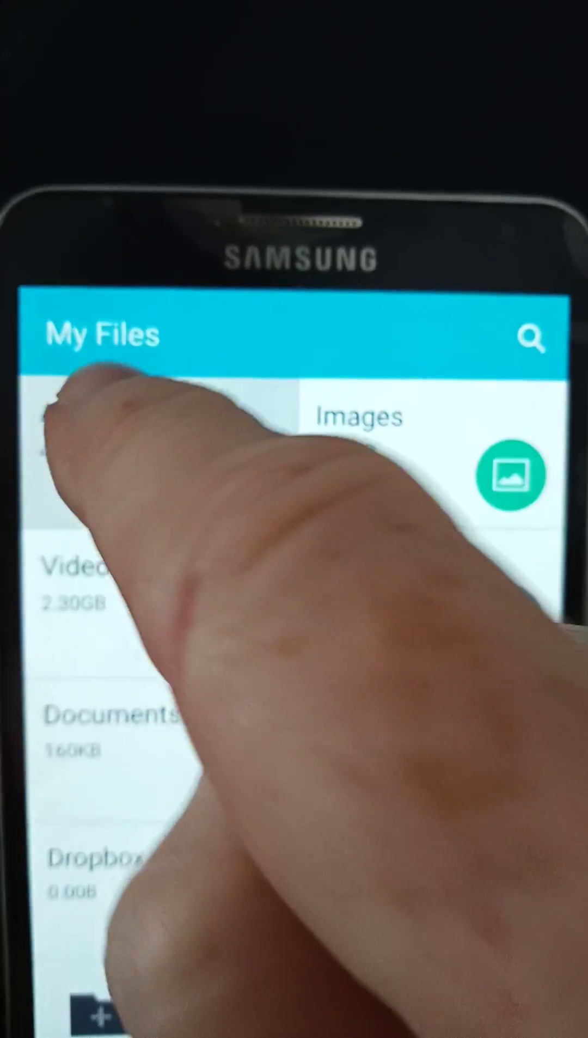
click(121, 438)
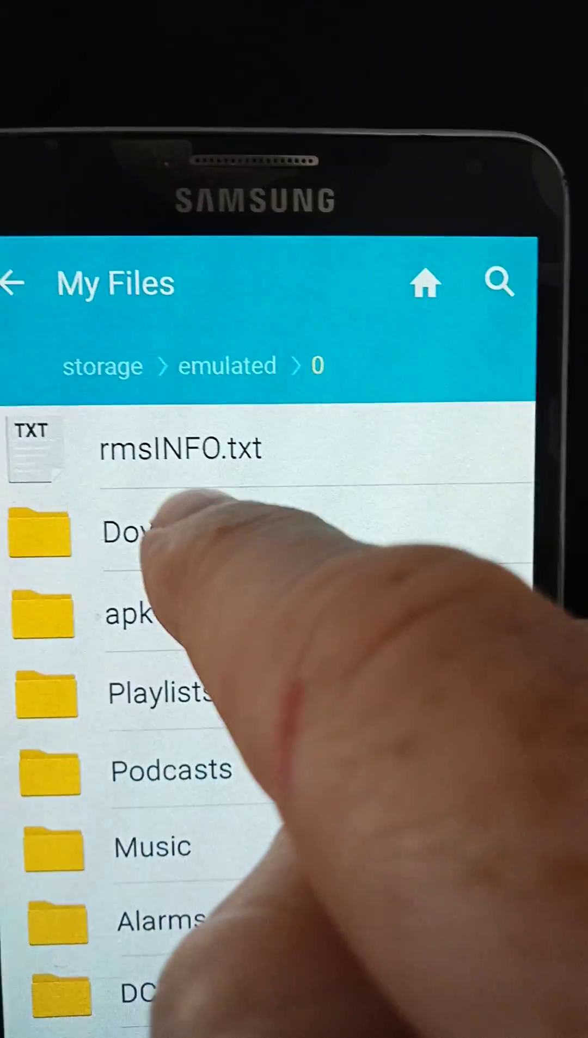
Open the Download folder listing the kingroot and towelroot APKs, images and a PDF.
click(195, 568)
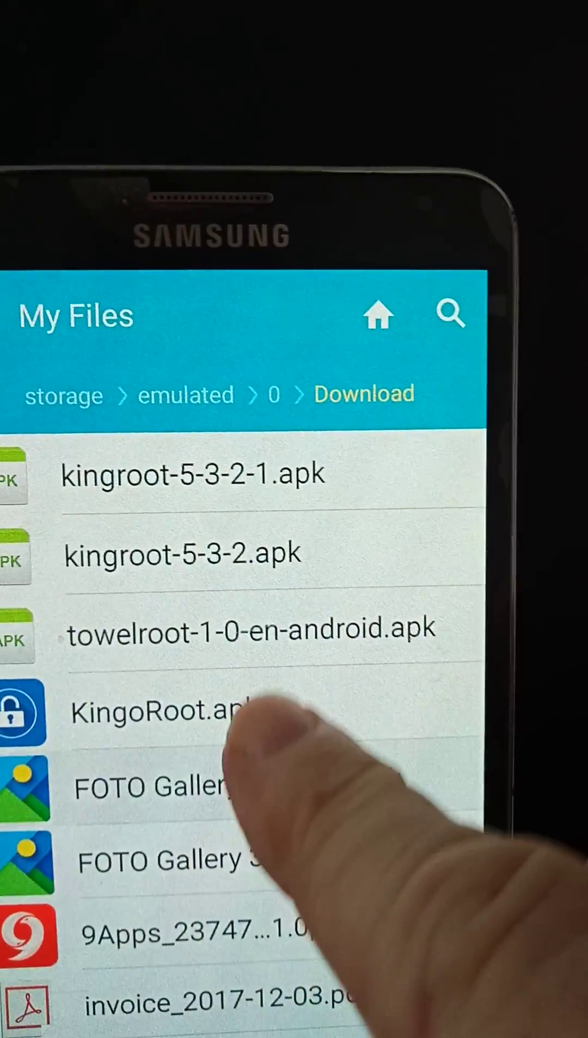
drag(267, 722, 267, 487)
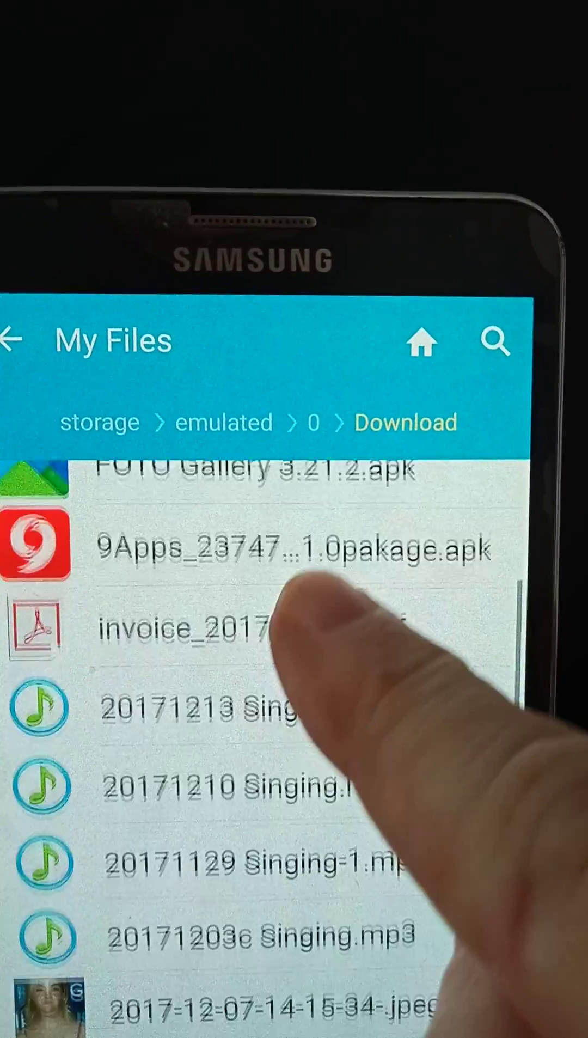
drag(324, 633, 341, 536)
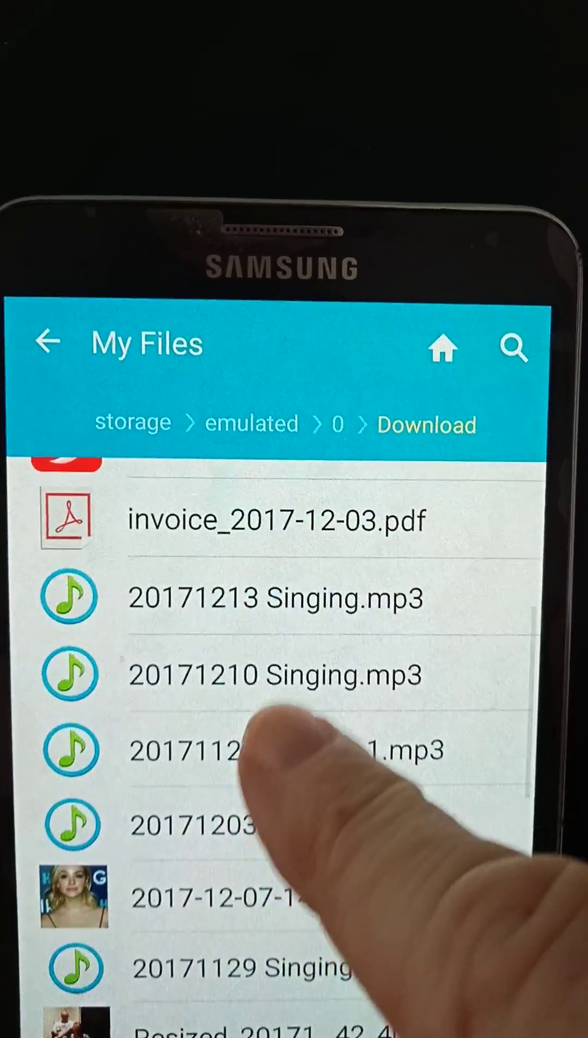
drag(292, 755, 308, 600)
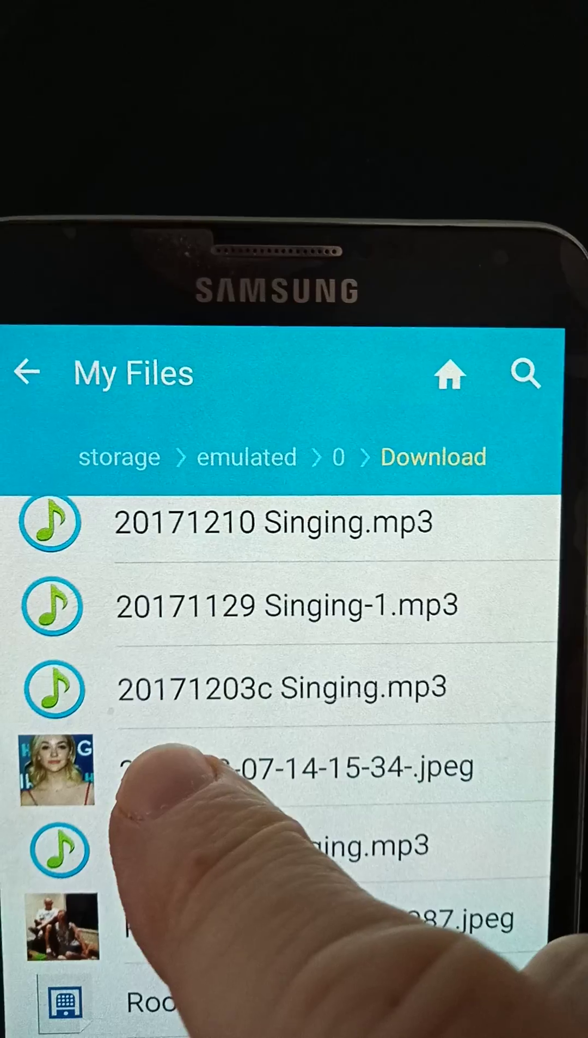
click(175, 771)
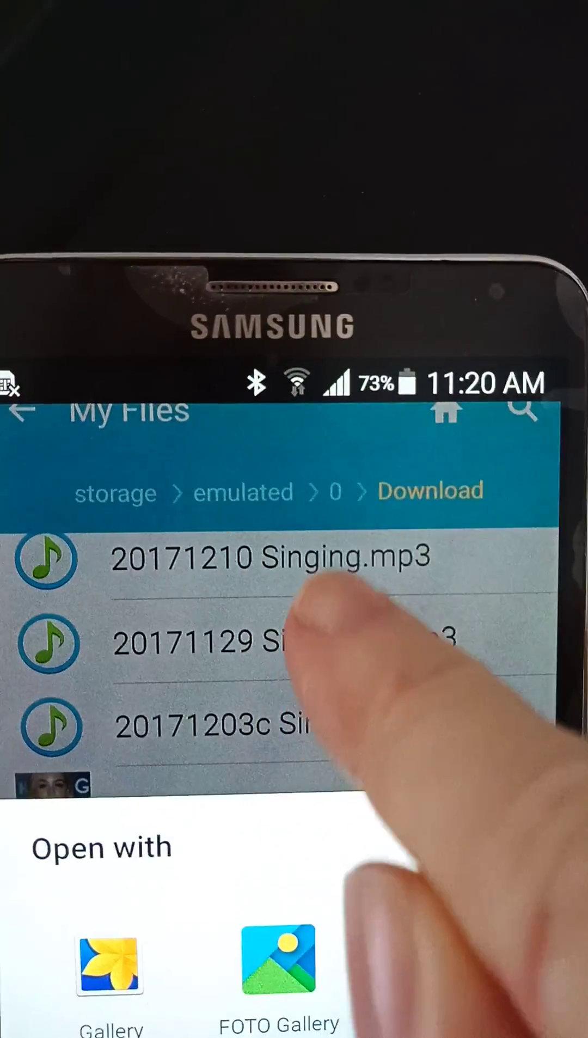
click(325, 641)
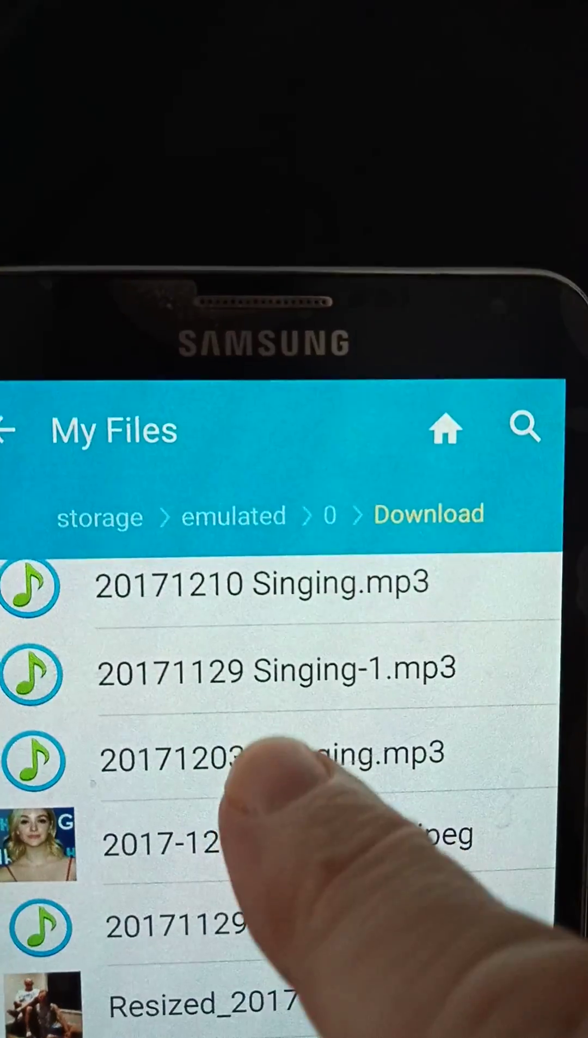
Delete the 2017-12-07 JPEG from Download, confirming with OK, then go to the home screen.
click(259, 847)
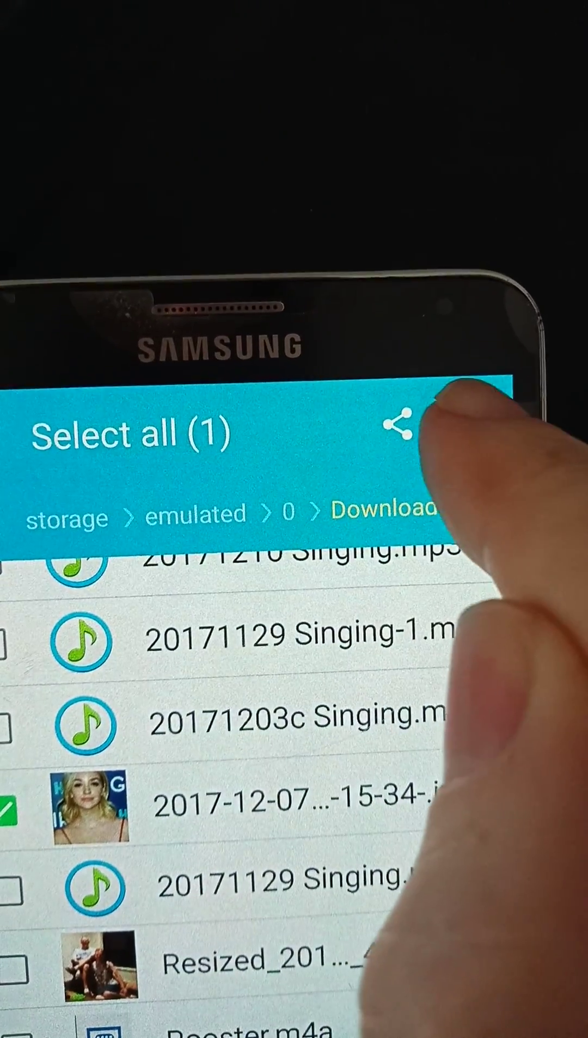
click(580, 417)
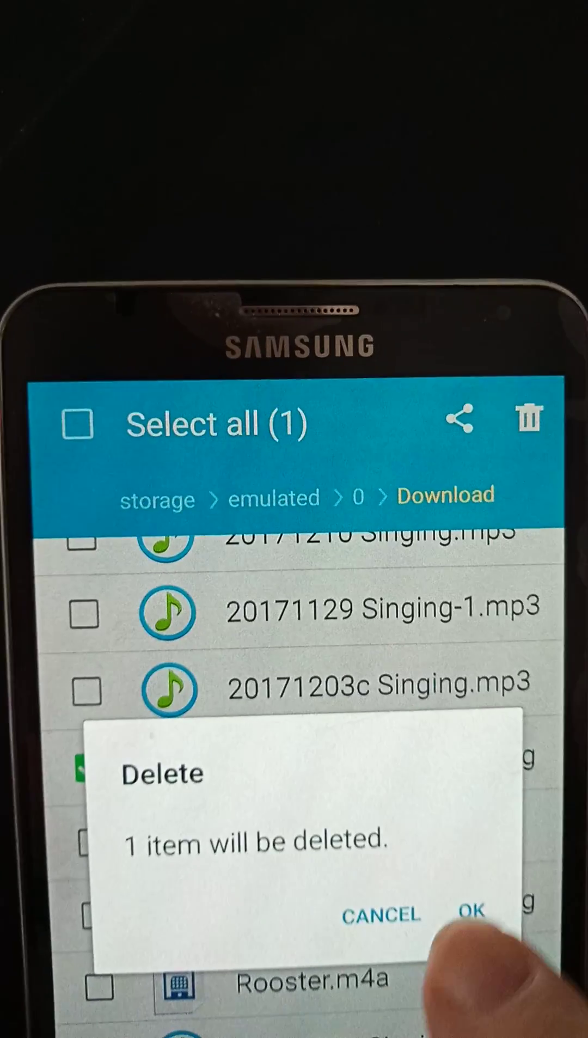
click(472, 912)
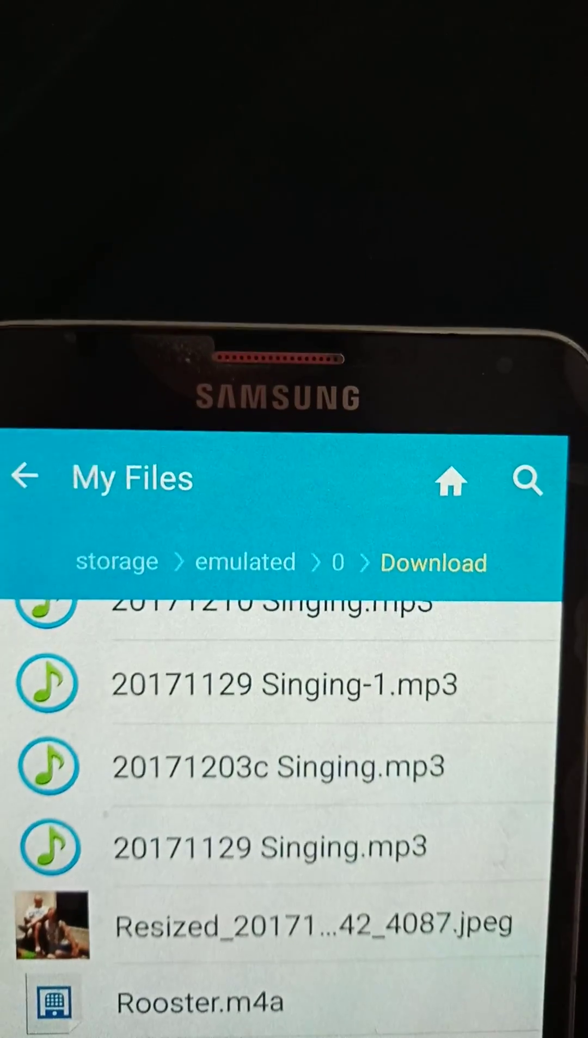
key(Home)
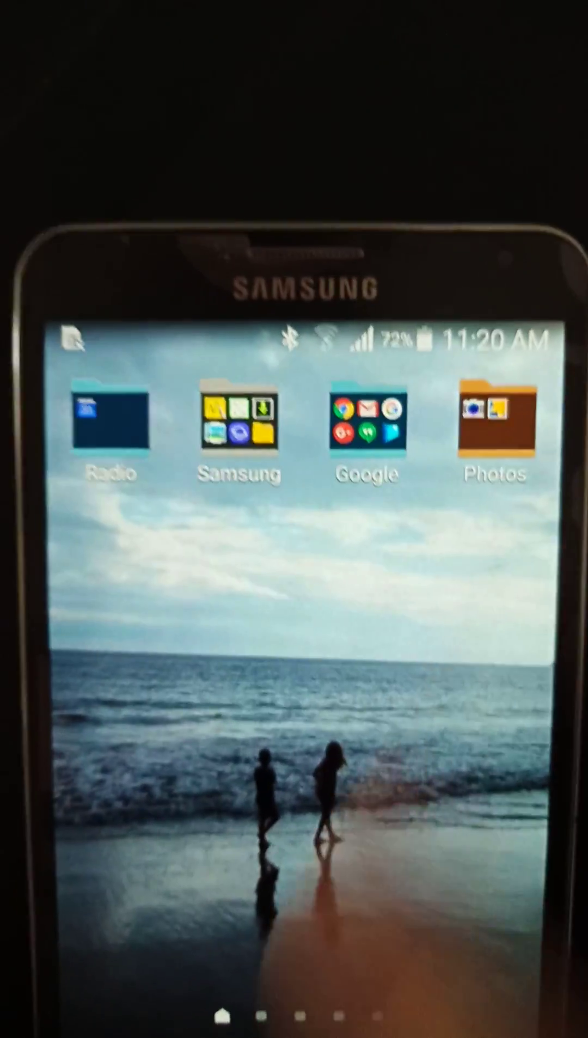